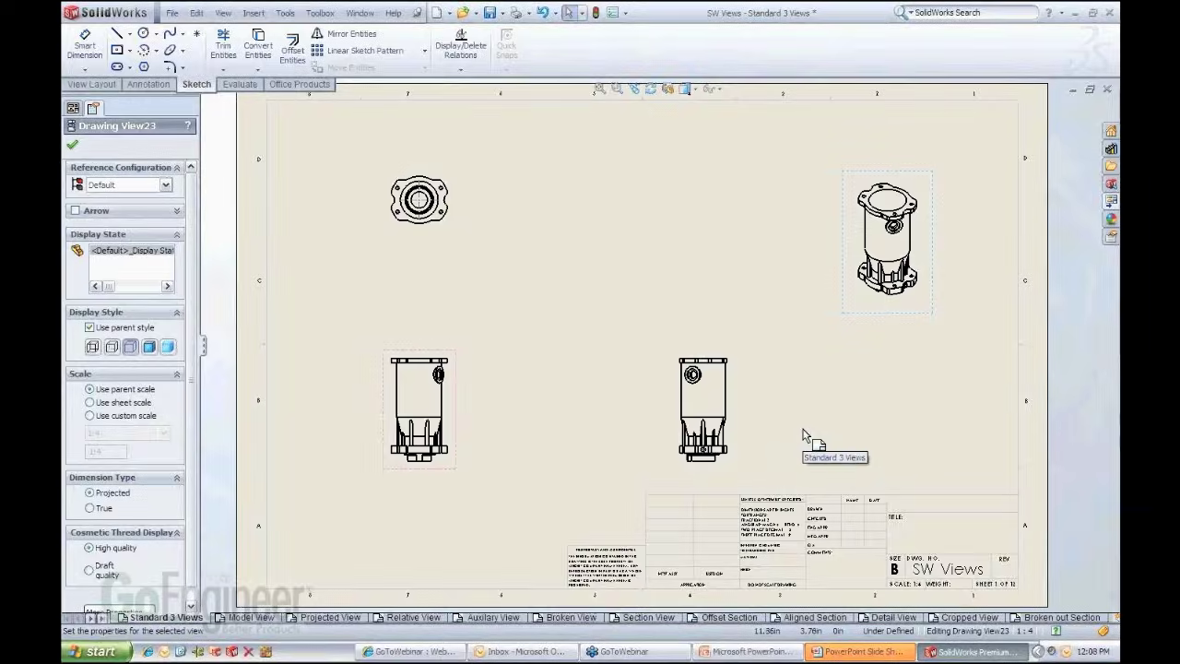
# Step: Move the front view up and to the right on the sheet, and shift the side view slightly right
pyautogui.click(72, 145)
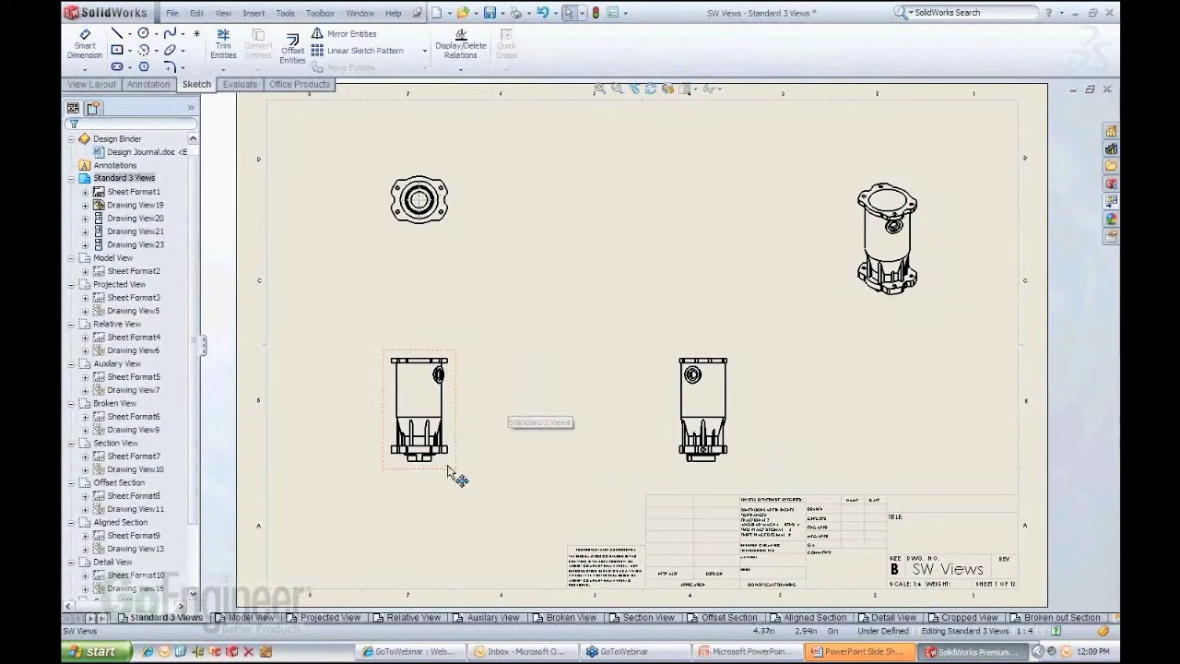
pyautogui.moveTo(450, 473)
pyautogui.mouseDown()
pyautogui.moveTo(514, 482)
pyautogui.moveTo(461, 453)
pyautogui.moveTo(470, 461)
pyautogui.mouseUp()
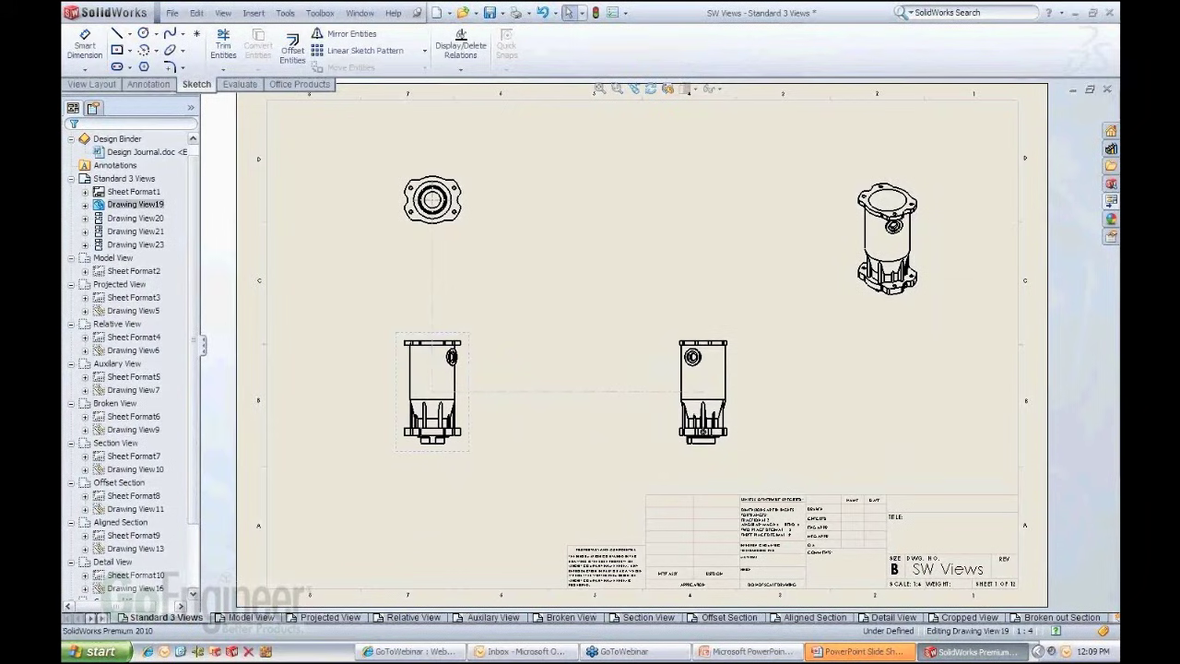
pyautogui.moveTo(685, 464)
pyautogui.mouseDown()
pyautogui.moveTo(724, 477)
pyautogui.moveTo(688, 475)
pyautogui.mouseUp()
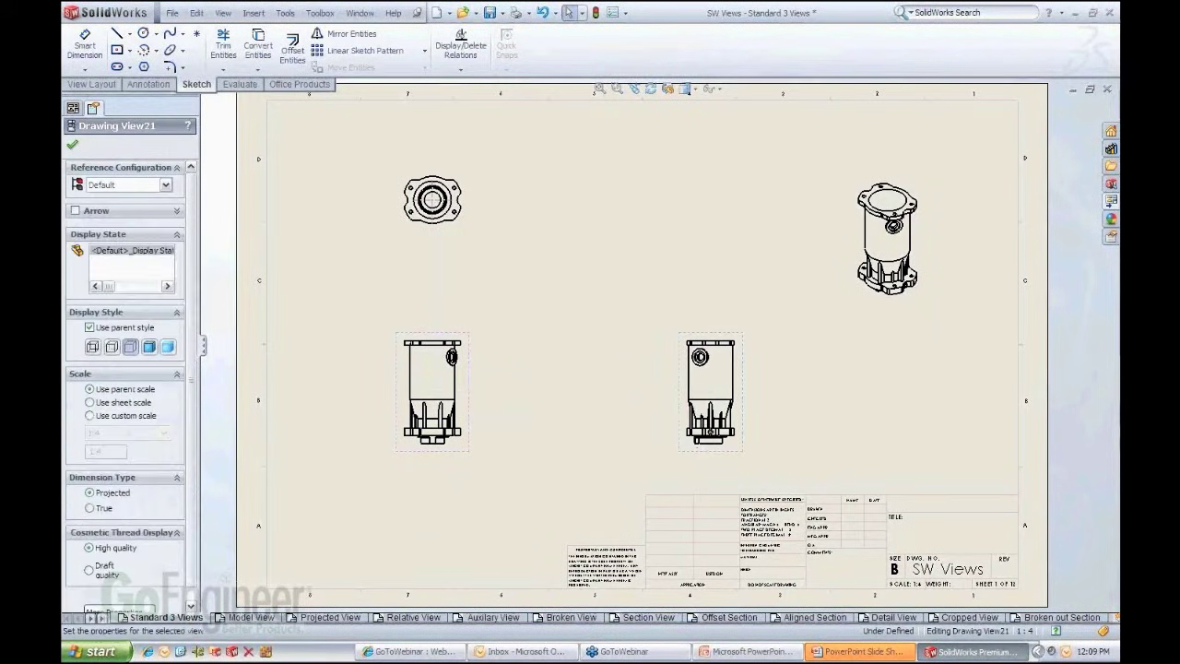
# Step: Move the isometric view left on the sheet and rotate it to a drawing view angle of 90 degrees
pyautogui.click(871, 308)
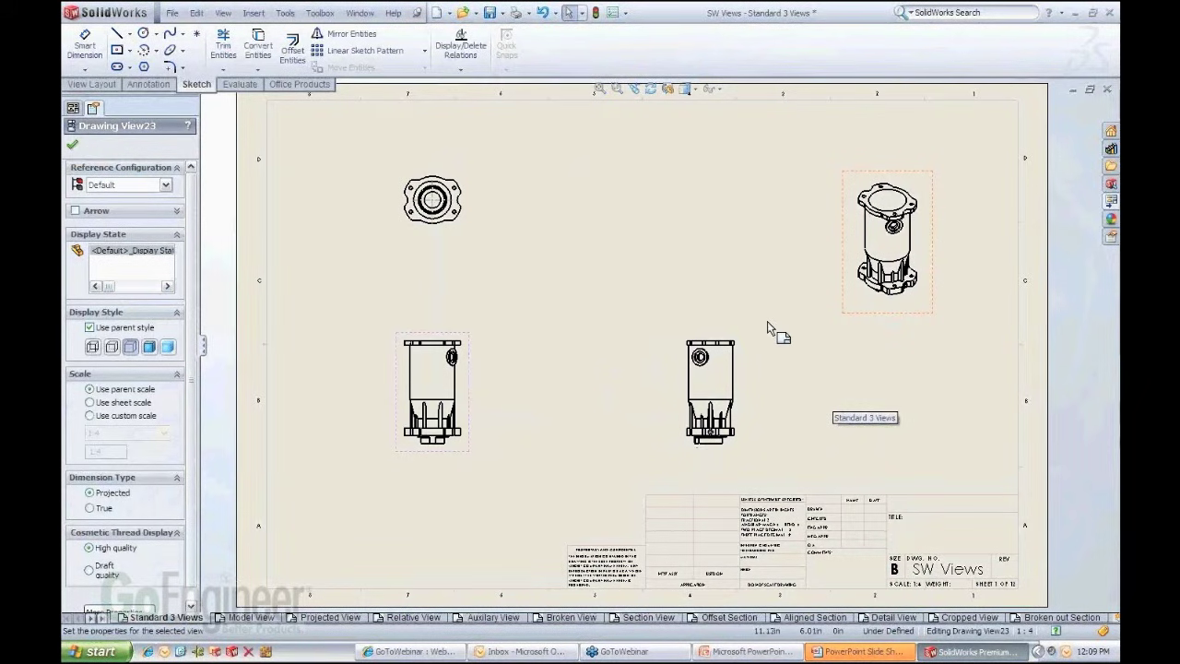
pyautogui.moveTo(884, 319)
pyautogui.mouseDown()
pyautogui.moveTo(765, 293)
pyautogui.moveTo(933, 383)
pyautogui.moveTo(680, 306)
pyautogui.moveTo(731, 284)
pyautogui.moveTo(574, 402)
pyautogui.moveTo(720, 288)
pyautogui.moveTo(829, 332)
pyautogui.moveTo(824, 314)
pyautogui.mouseUp()
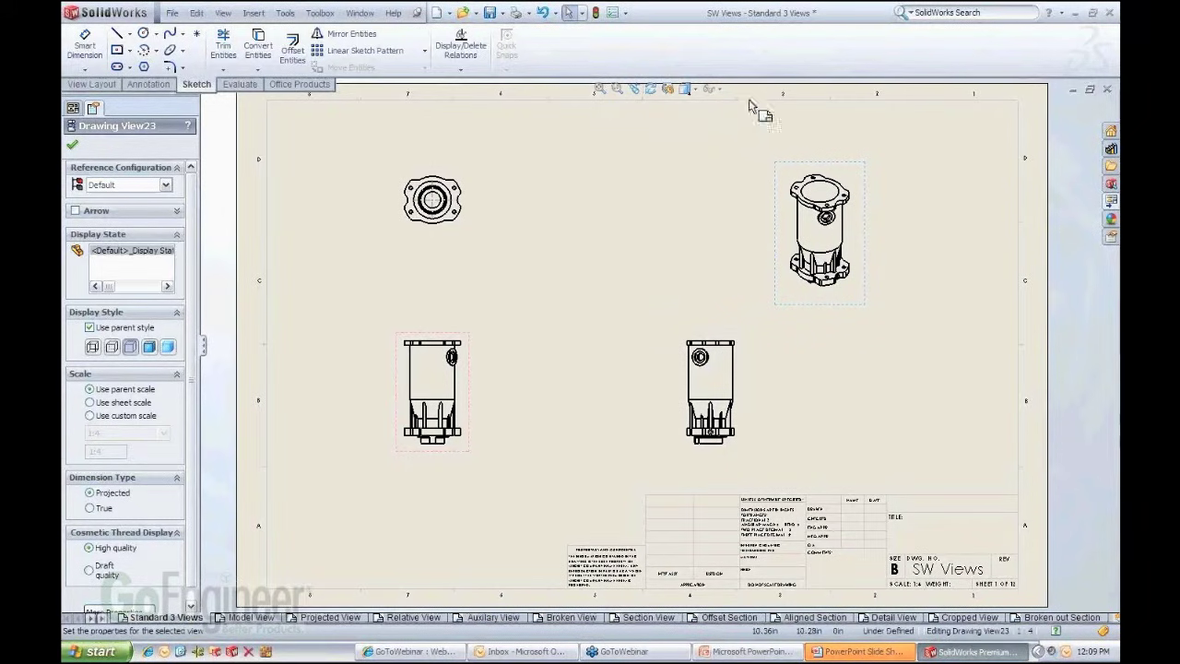
pyautogui.click(601, 148)
pyautogui.click(784, 226)
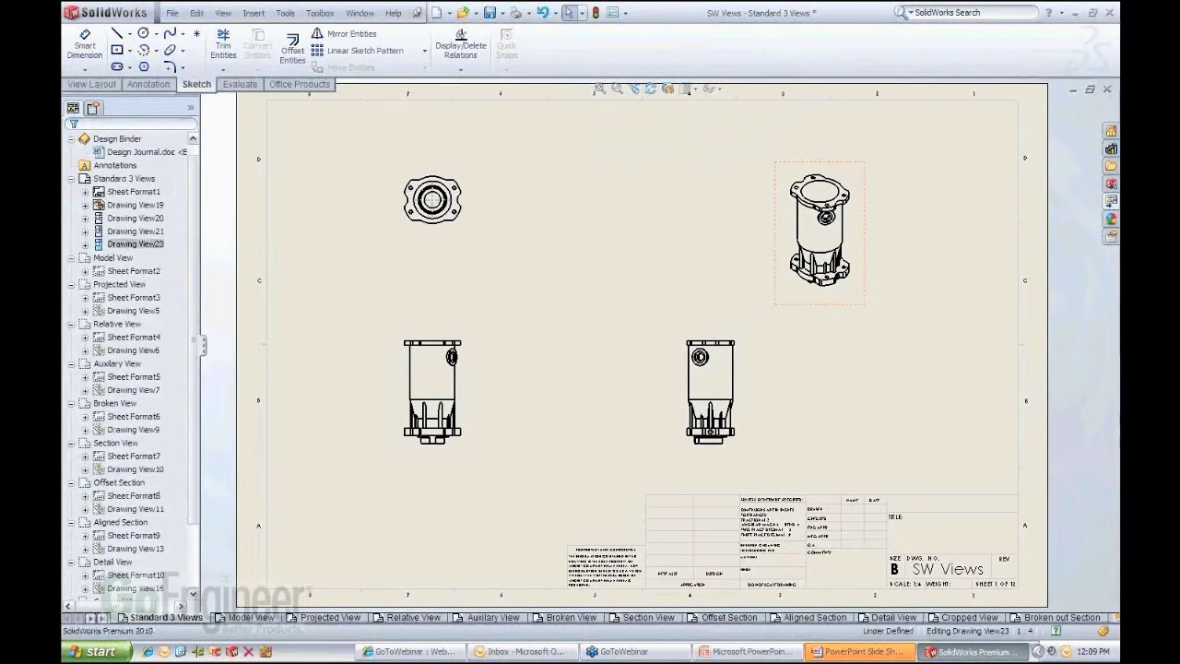
pyautogui.click(650, 89)
pyautogui.moveTo(859, 305)
pyautogui.mouseDown()
pyautogui.moveTo(878, 290)
pyautogui.moveTo(790, 187)
pyautogui.moveTo(834, 306)
pyautogui.moveTo(734, 208)
pyautogui.moveTo(851, 184)
pyautogui.moveTo(890, 262)
pyautogui.moveTo(765, 199)
pyautogui.moveTo(874, 265)
pyautogui.moveTo(858, 277)
pyautogui.moveTo(791, 175)
pyautogui.moveTo(773, 179)
pyautogui.moveTo(819, 175)
pyautogui.mouseUp()
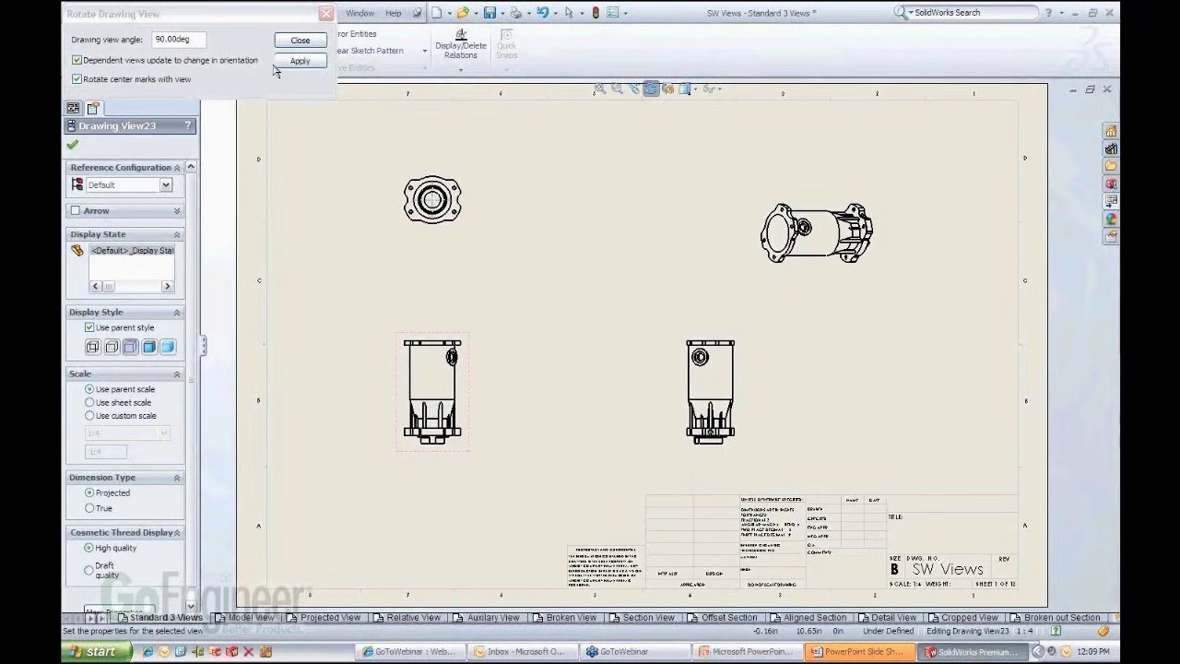
pyautogui.click(299, 39)
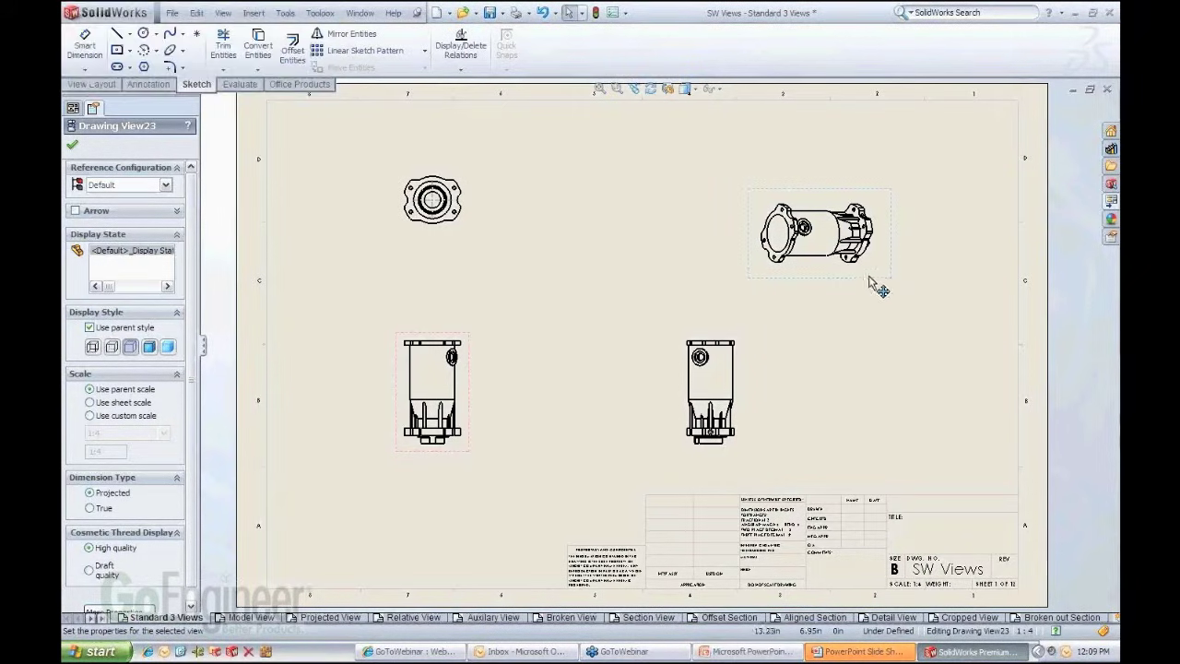
# Step: Move the rotated isometric view toward the sheet's upper-right corner, and lower the top view slightly toward the front view
pyautogui.moveTo(874, 286)
pyautogui.mouseDown()
pyautogui.moveTo(917, 295)
pyautogui.moveTo(915, 280)
pyautogui.mouseUp()
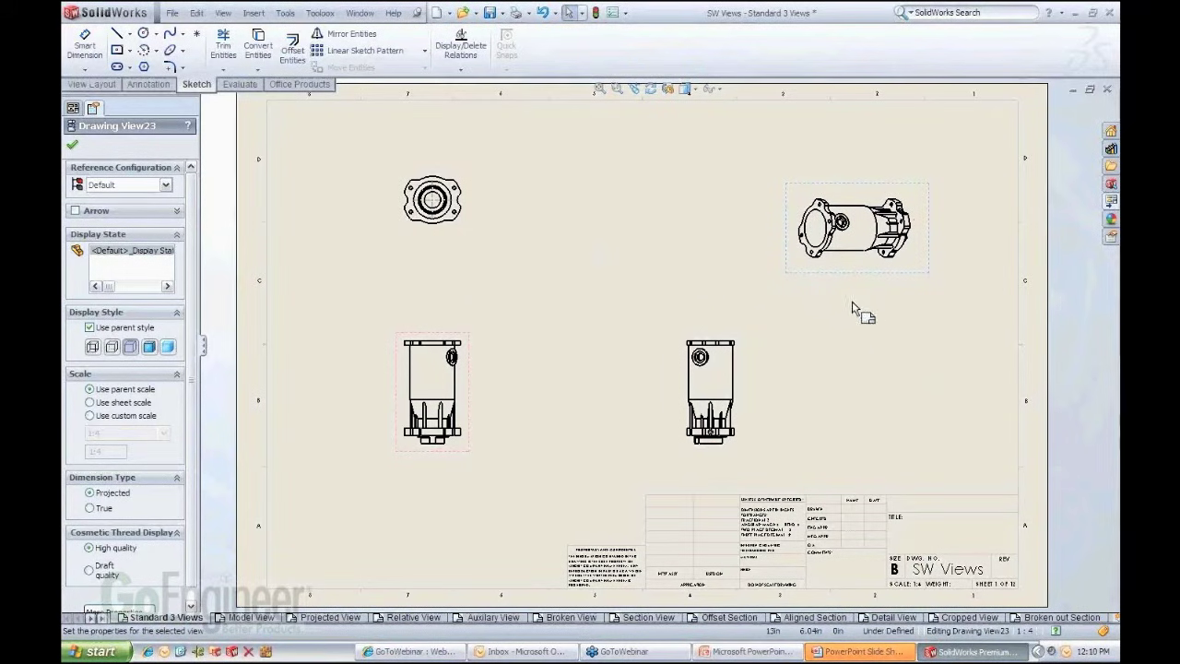
pyautogui.moveTo(864, 282)
pyautogui.mouseDown()
pyautogui.moveTo(892, 272)
pyautogui.moveTo(868, 268)
pyautogui.mouseUp()
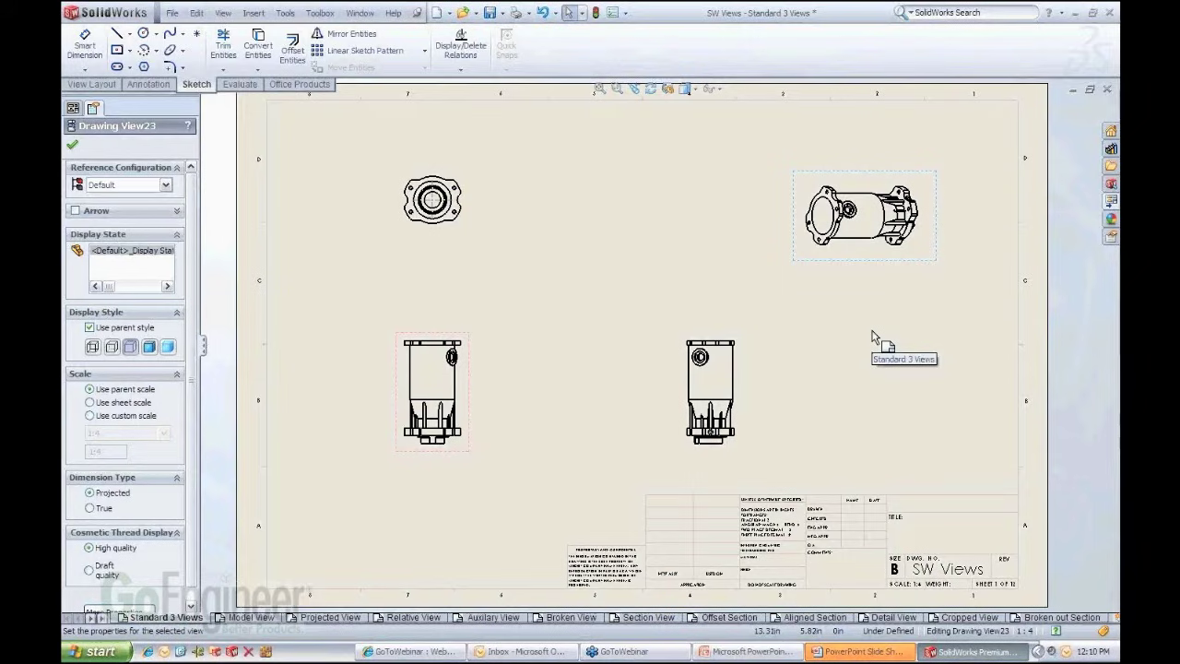
pyautogui.click(869, 338)
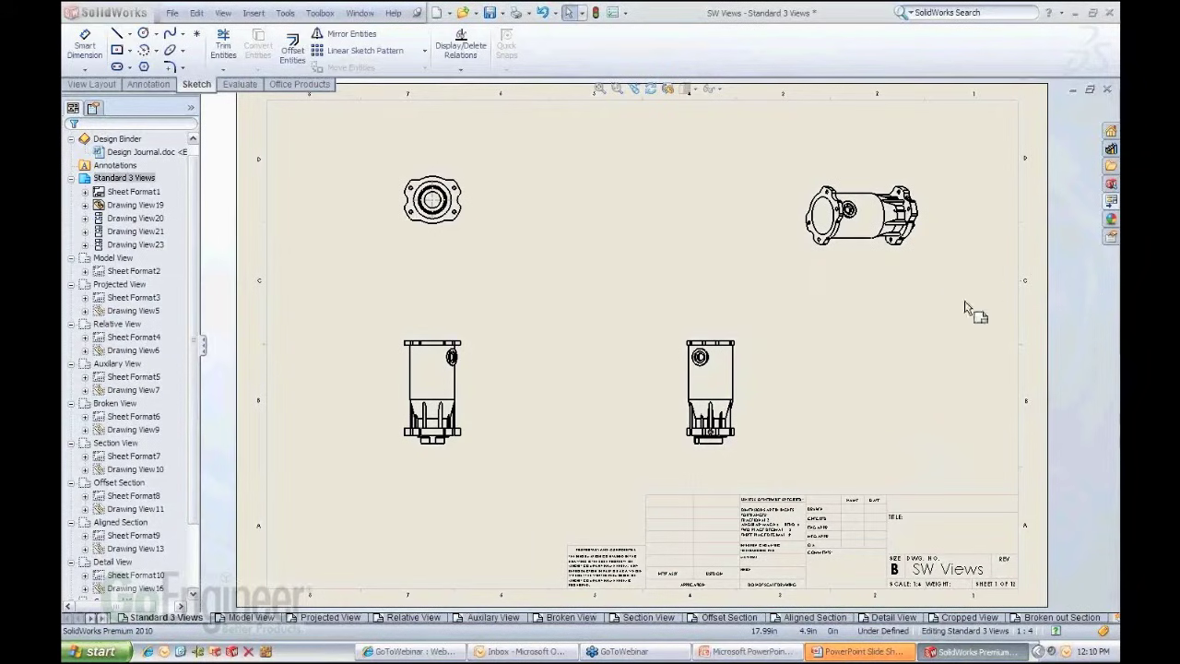
pyautogui.moveTo(485, 250); pyautogui.dragTo(489, 251)
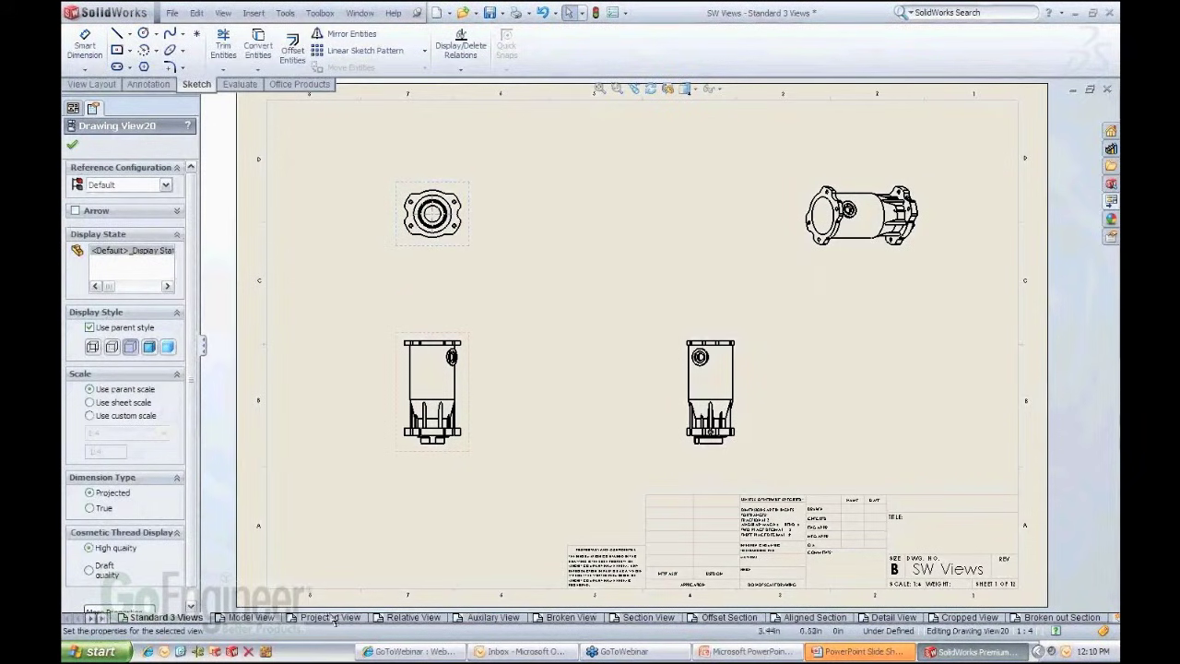
# Step: On the Model View sheet, start a Model View of the part Housing2a
pyautogui.click(249, 617)
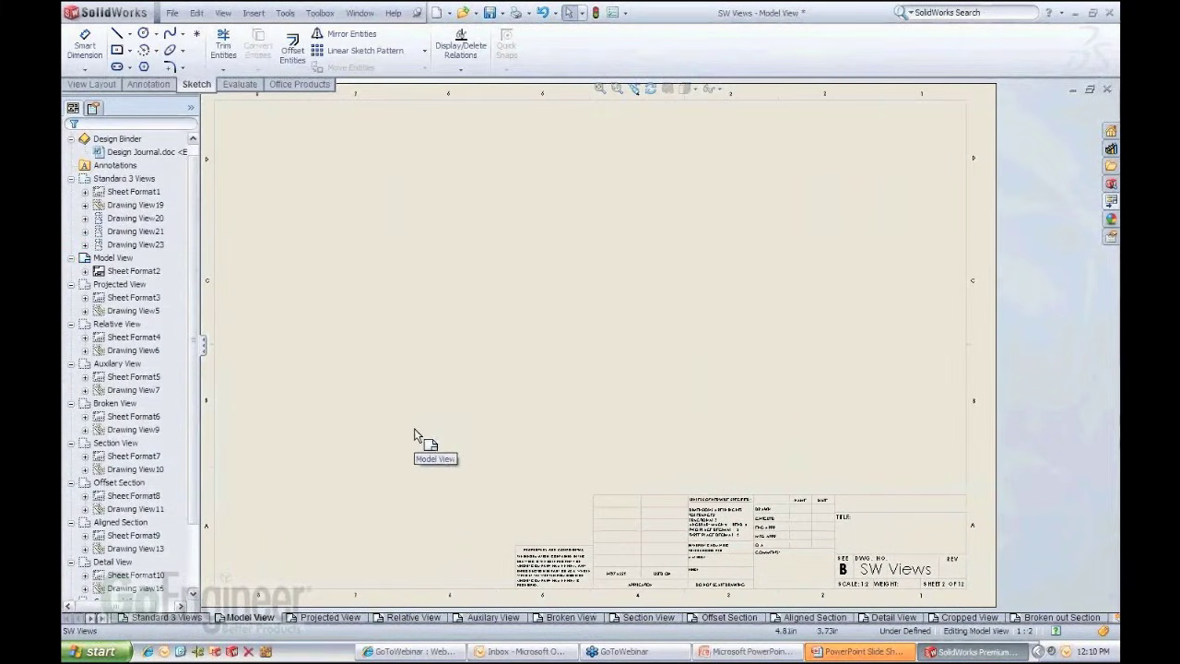
pyautogui.click(103, 85)
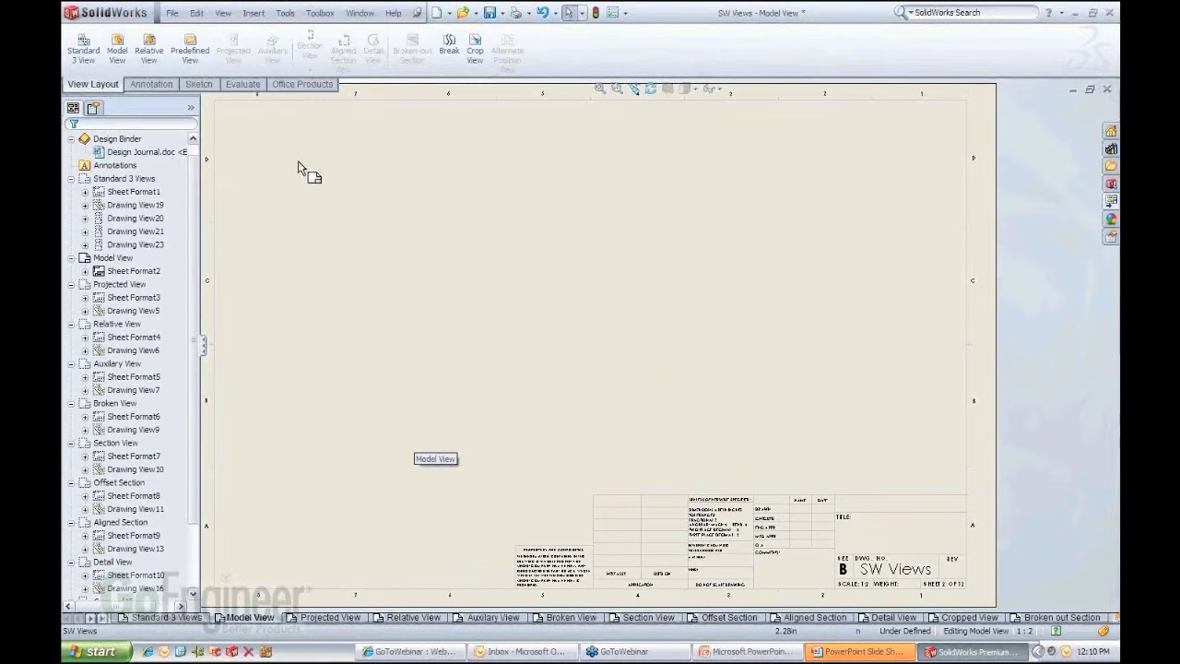
pyautogui.click(117, 54)
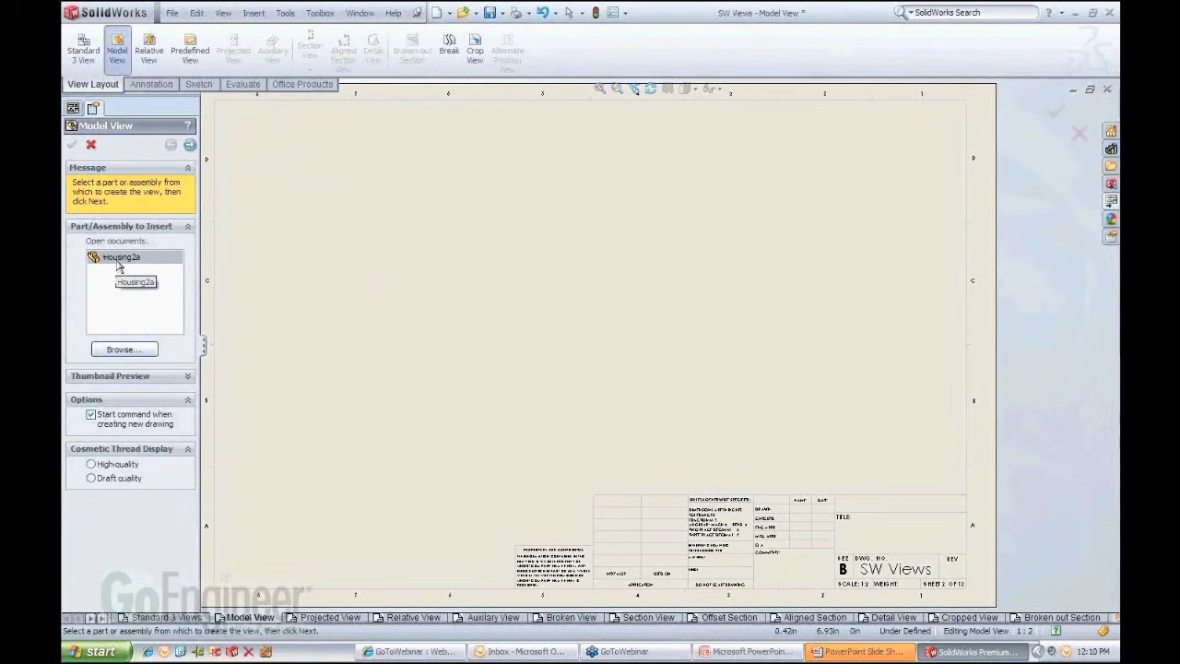
pyautogui.doubleClick(119, 259)
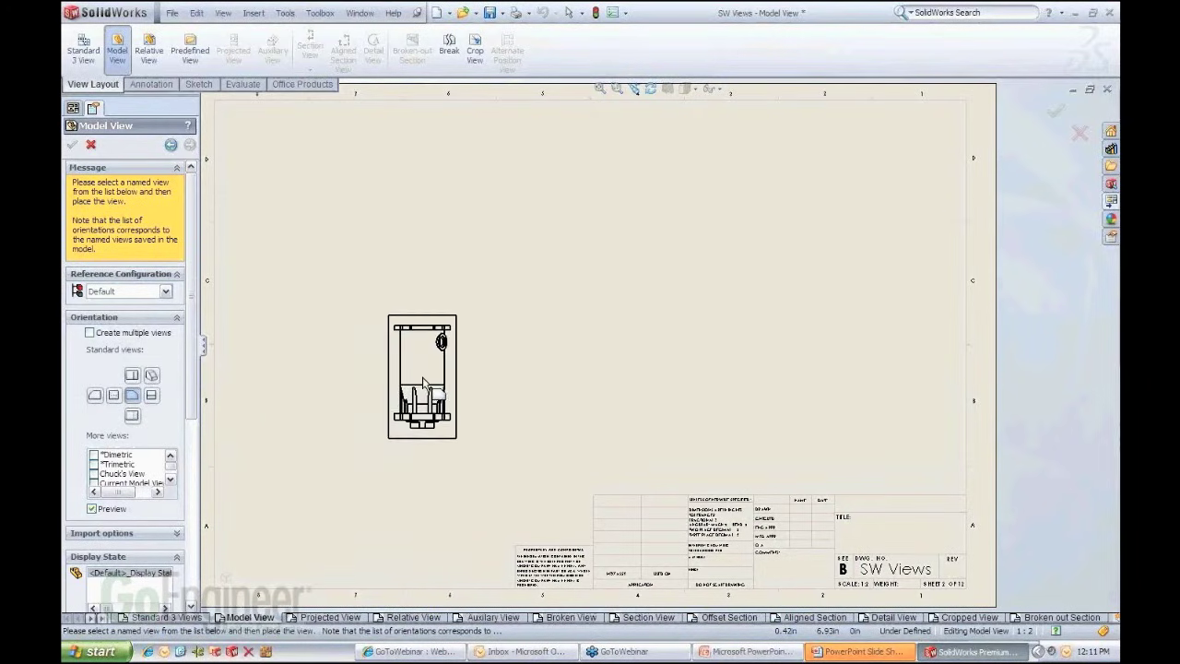
# Step: Set a custom scale of 1:2 for the new model view
pyautogui.scroll(-5, 152, 491)
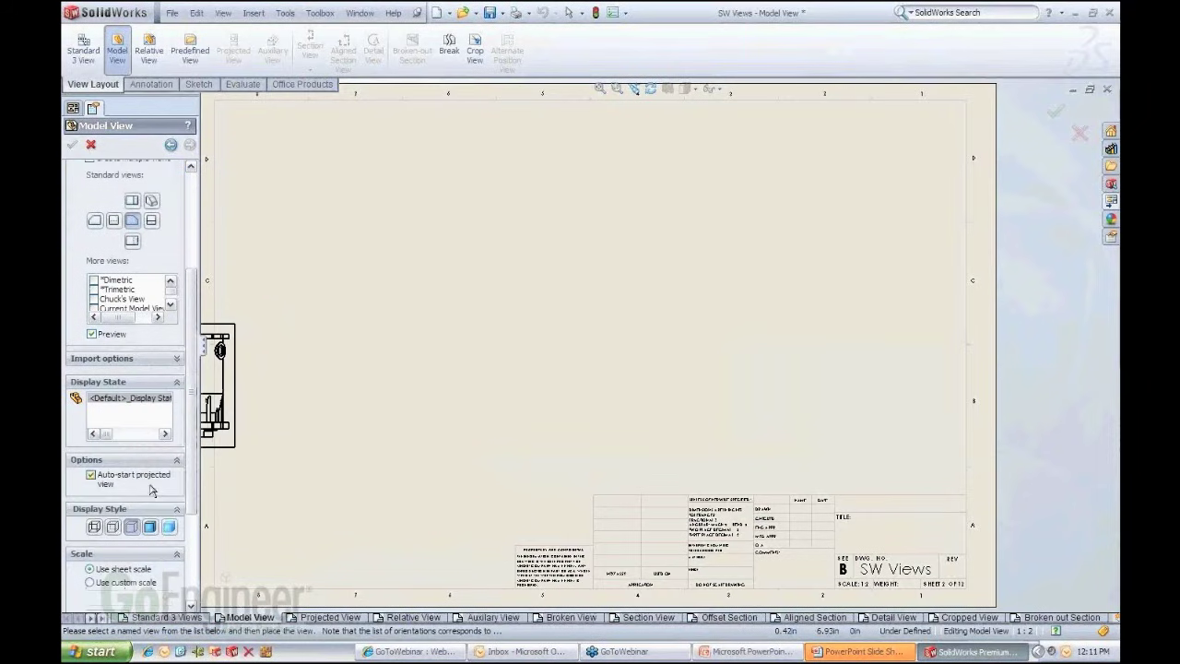
pyautogui.scroll(-4, 106, 470)
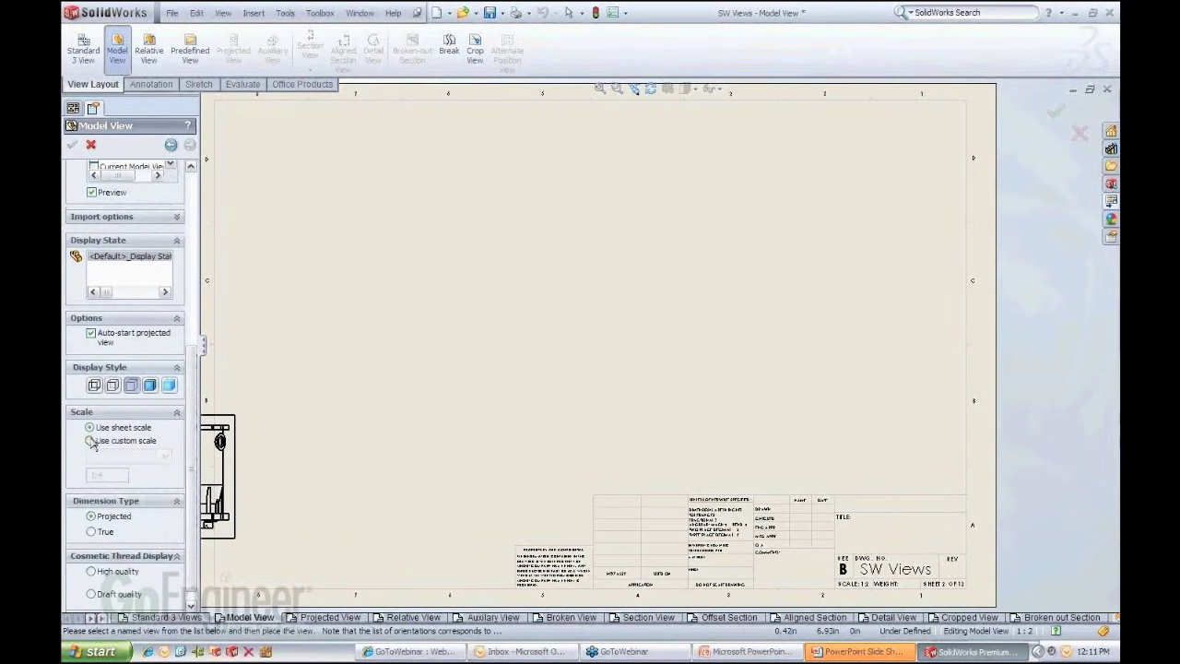
pyautogui.click(90, 441)
pyautogui.click(155, 461)
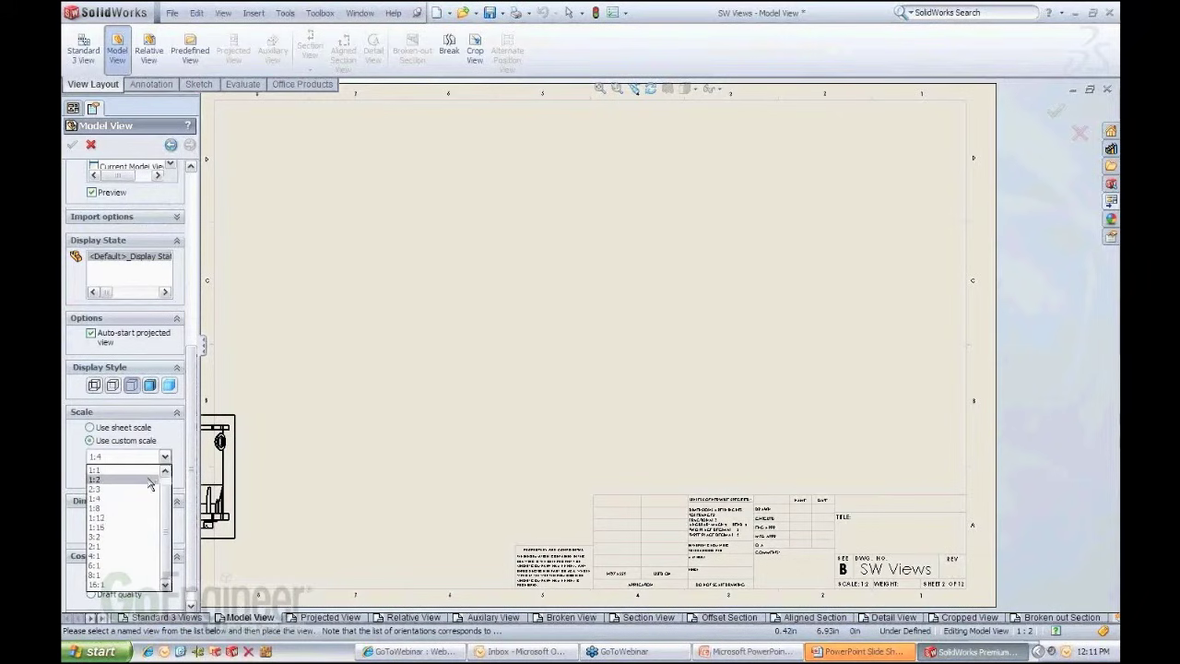
pyautogui.click(148, 480)
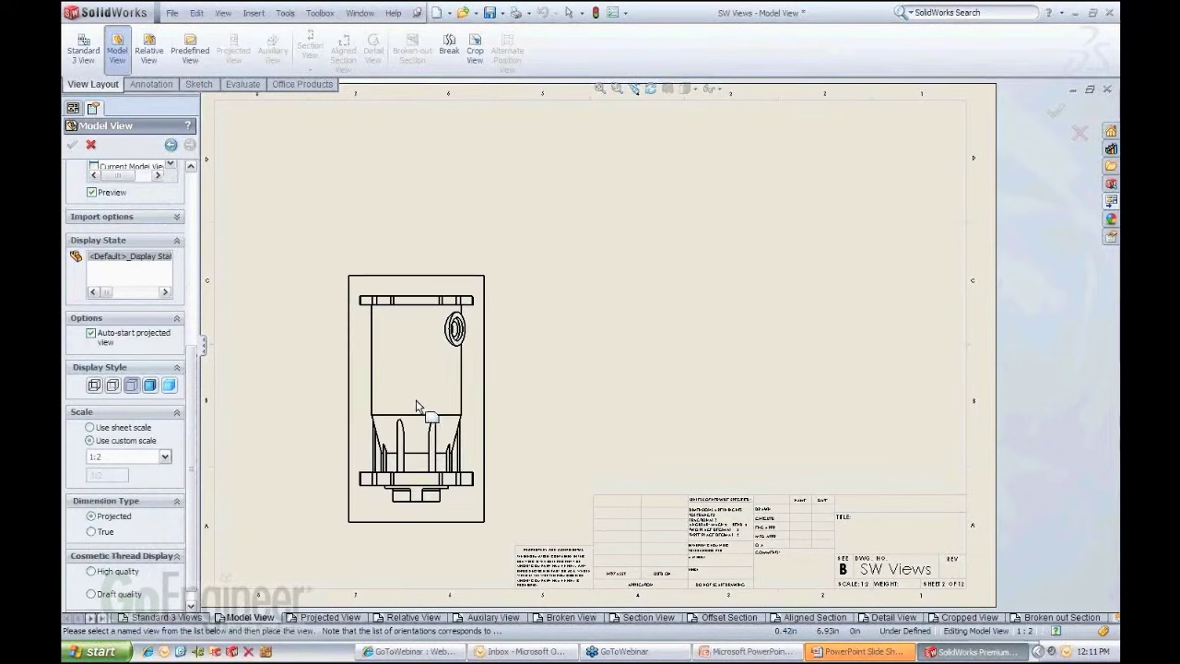
# Step: Try the right, isometric and bottom orientations for the model view, and choose the top orientation
pyautogui.moveTo(193, 415); pyautogui.dragTo(191, 197)
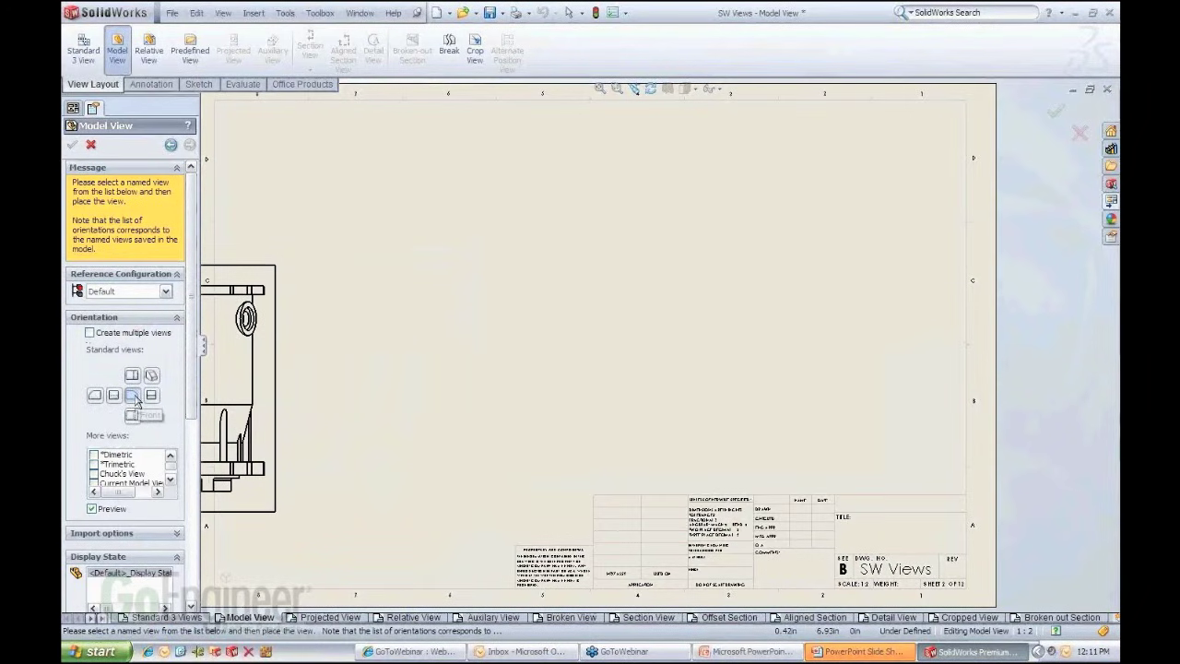
pyautogui.click(153, 400)
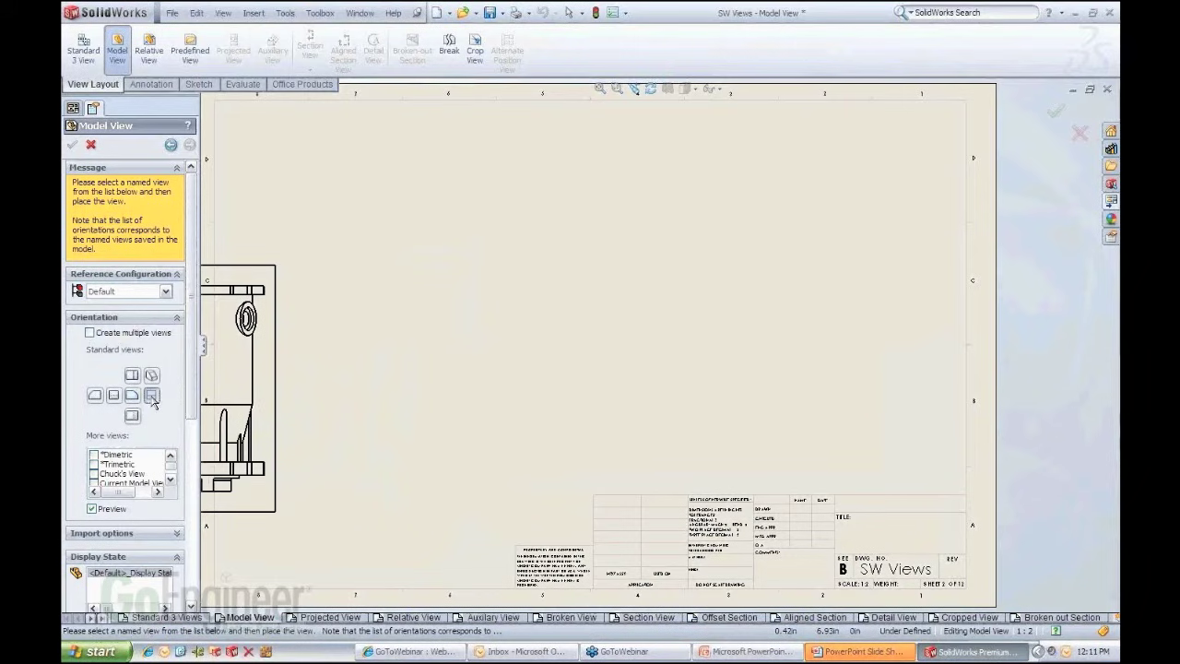
pyautogui.click(152, 376)
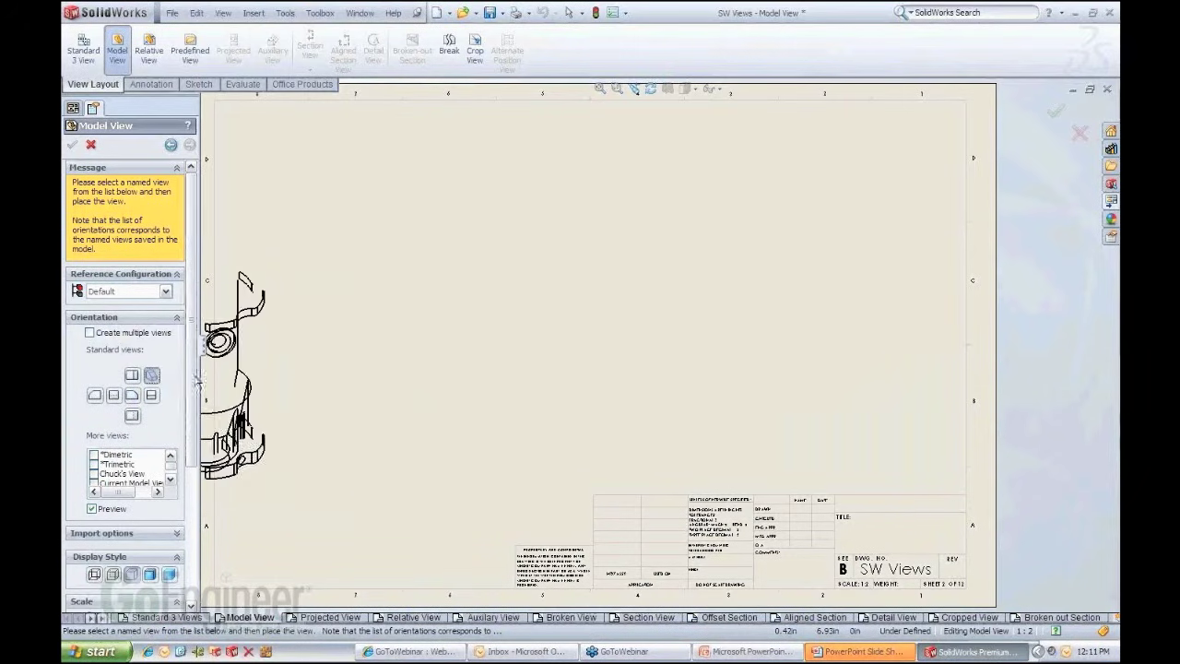
pyautogui.click(132, 415)
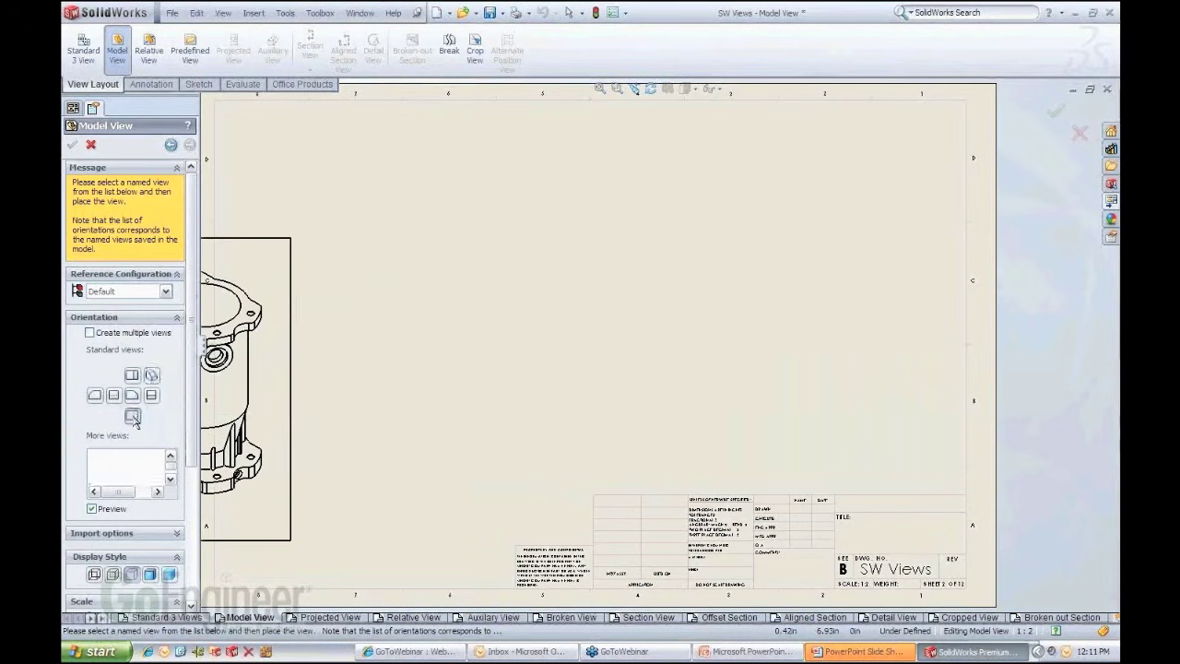
pyautogui.click(131, 376)
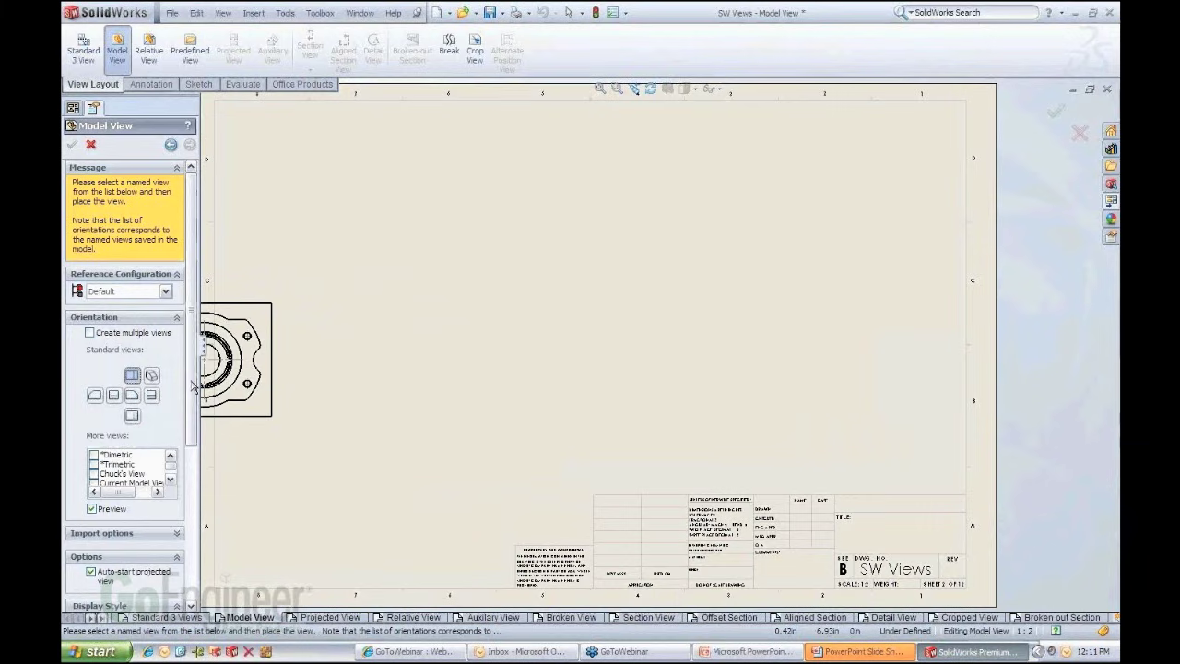
pyautogui.scroll(-3, 197, 417)
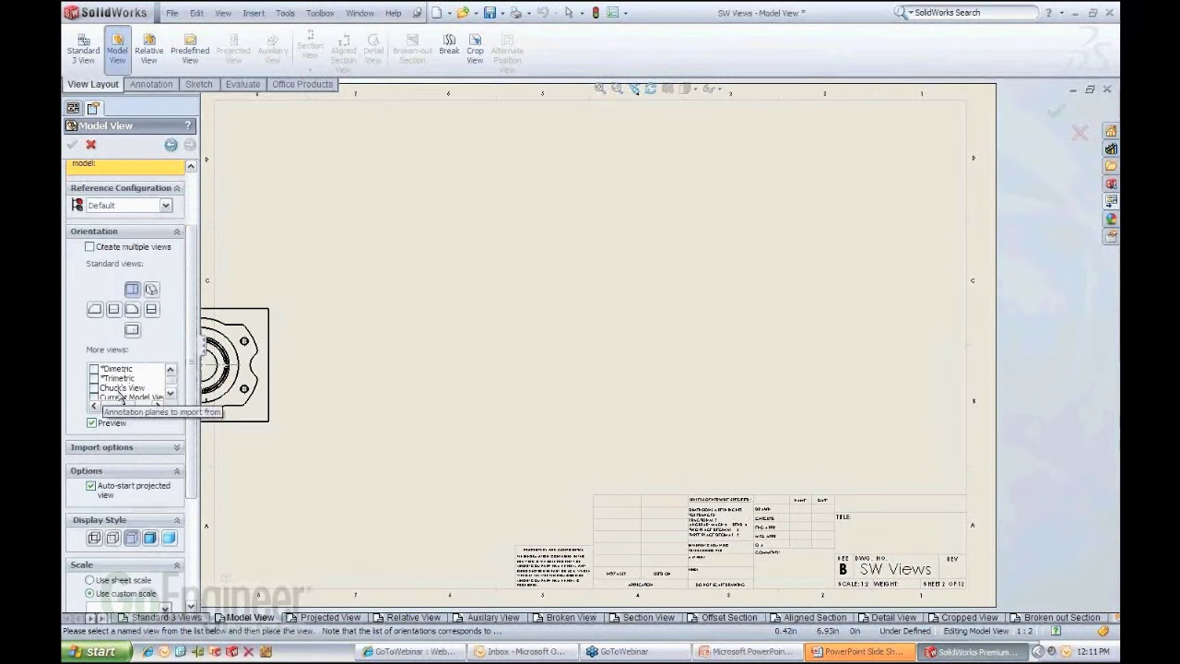
pyautogui.click(171, 393)
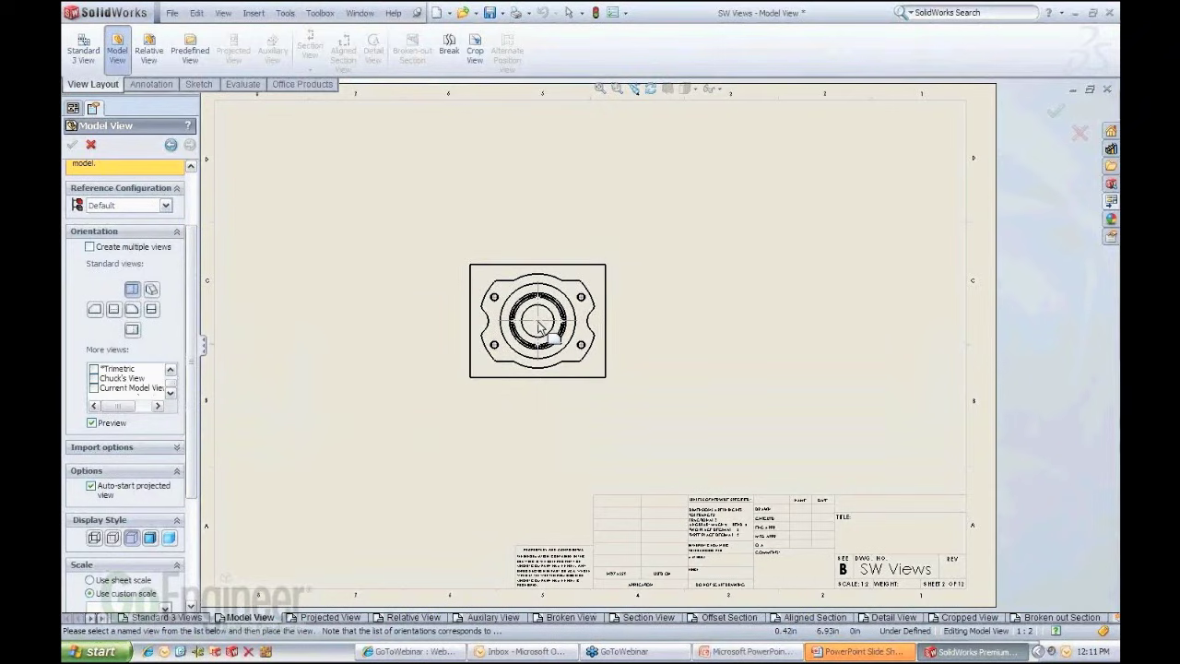
# Step: Place the housing's top view without any projected views, and move it right toward the middle of the sheet
pyautogui.click(498, 318)
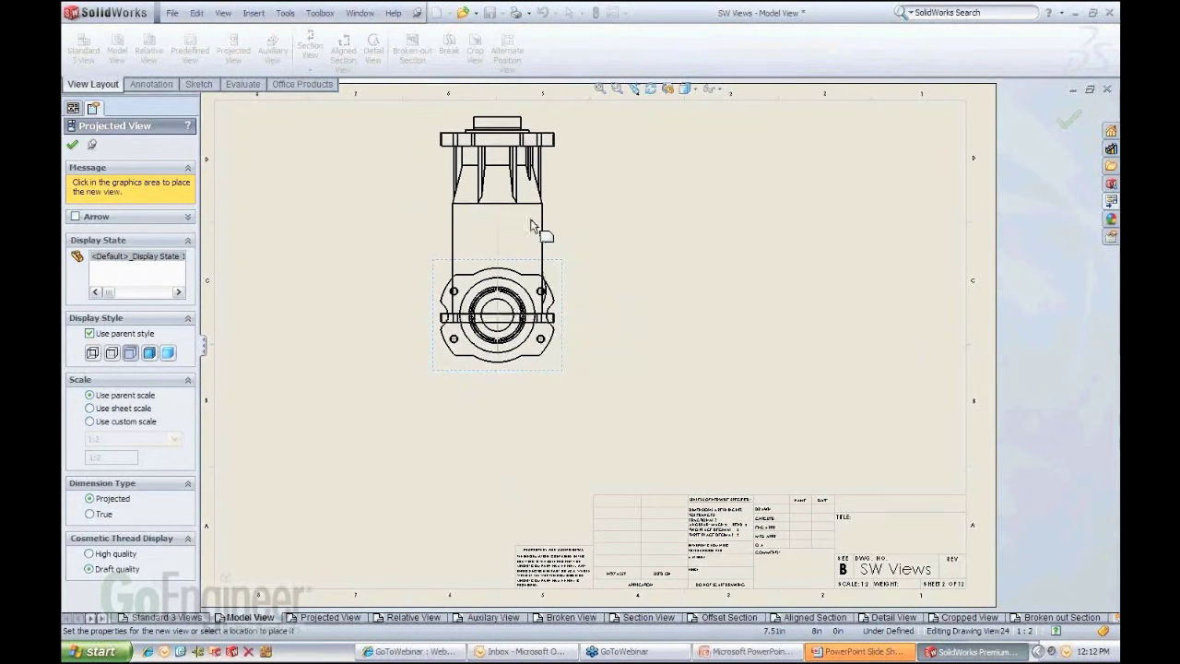
pyautogui.press('Escape')
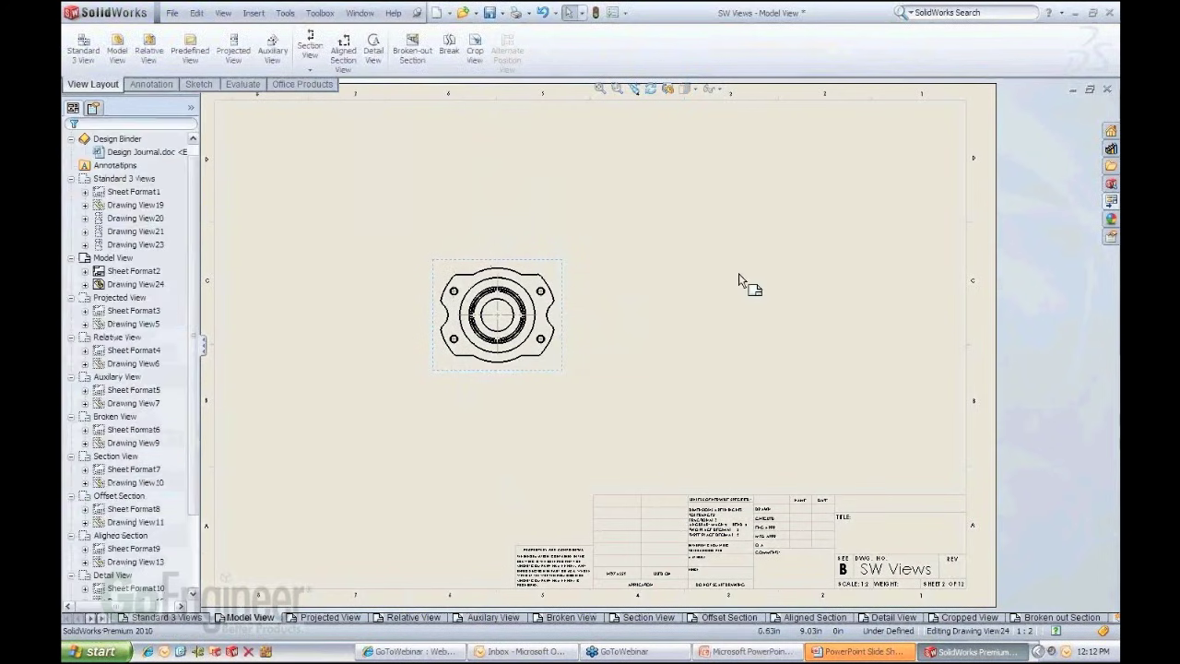
pyautogui.moveTo(557, 377); pyautogui.dragTo(636, 387)
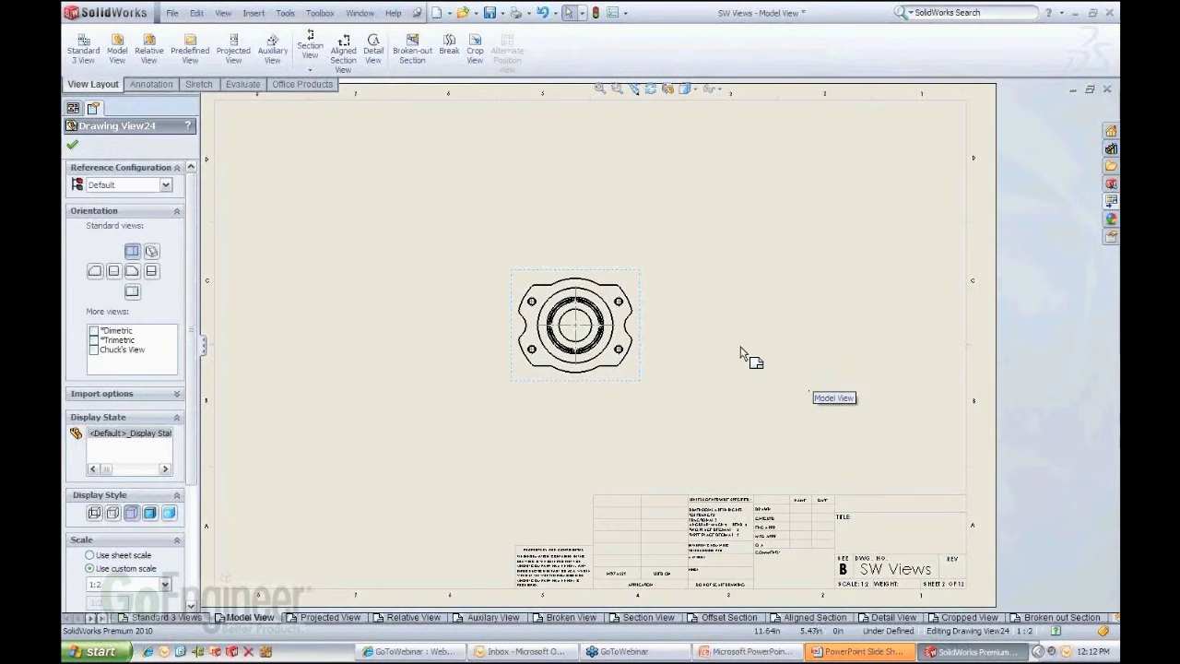
pyautogui.press('Escape')
pyautogui.click(634, 379)
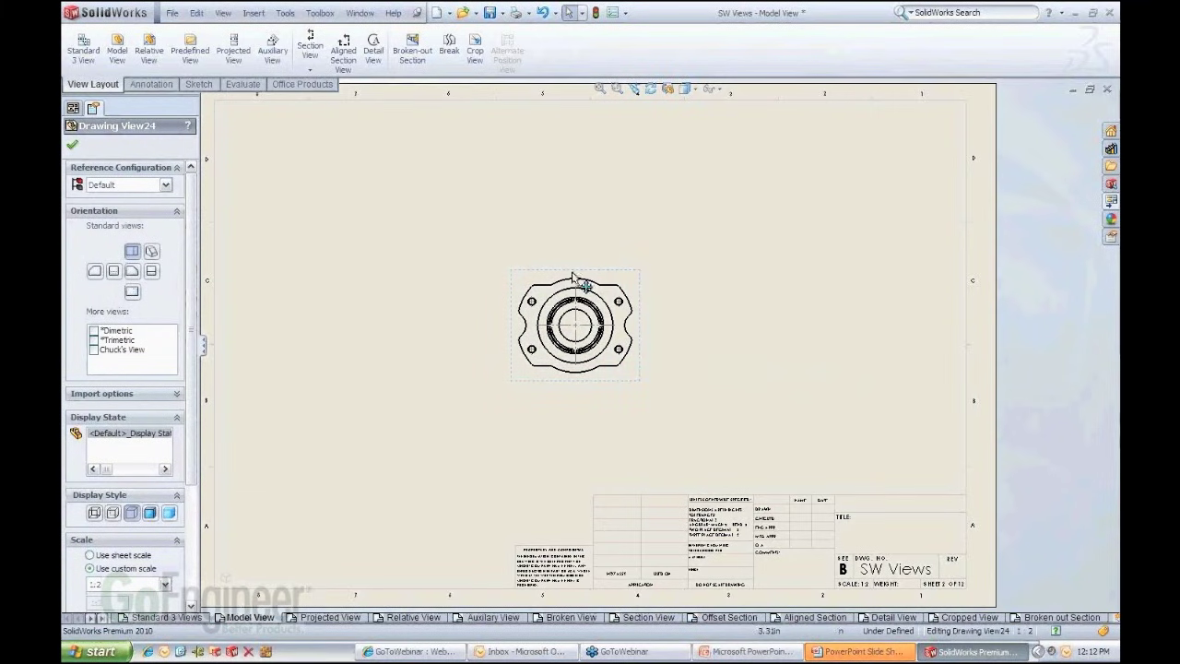
pyautogui.click(749, 247)
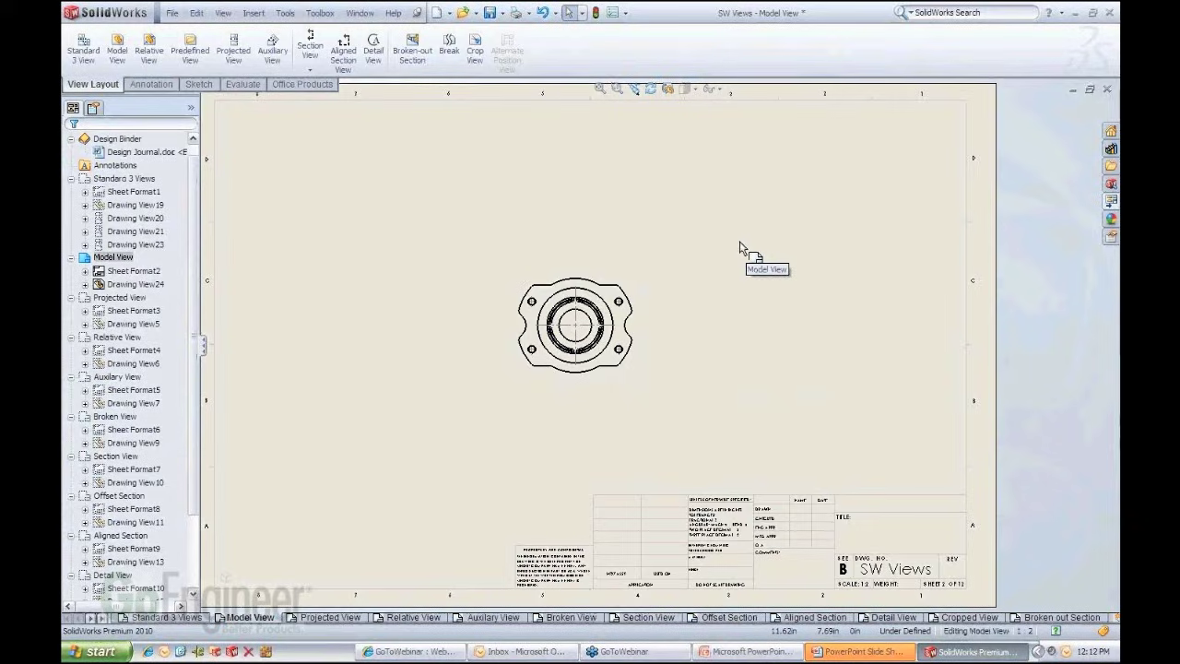